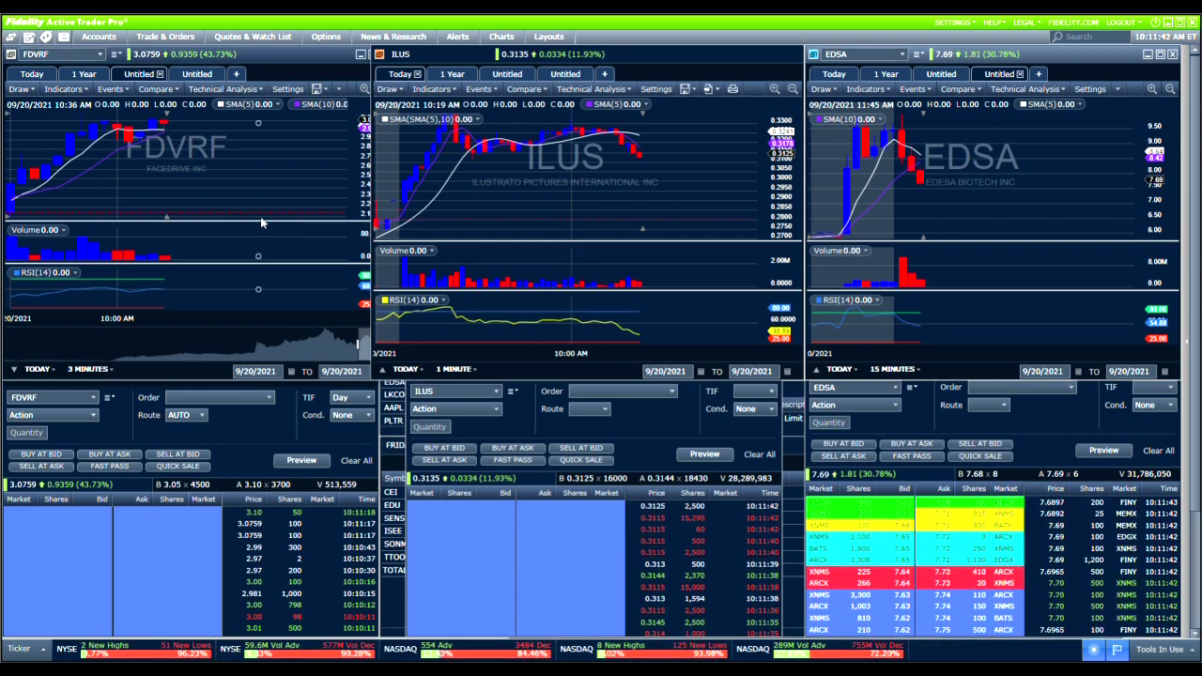
Make the FDVRF chart the active window in the three-column FDVRF, ILUS, EDSA workspace
left_click(331, 239)
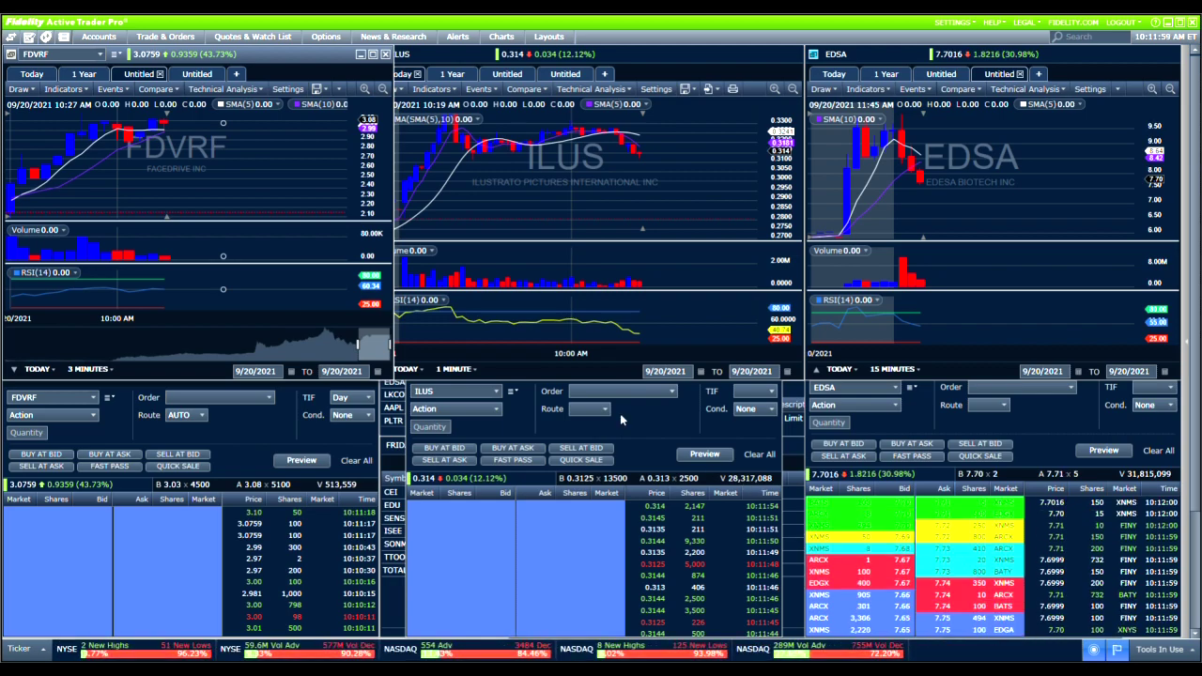
Replace FDVRF with SENS as the symbol in the left window
left_click(61, 53)
type("SENS")
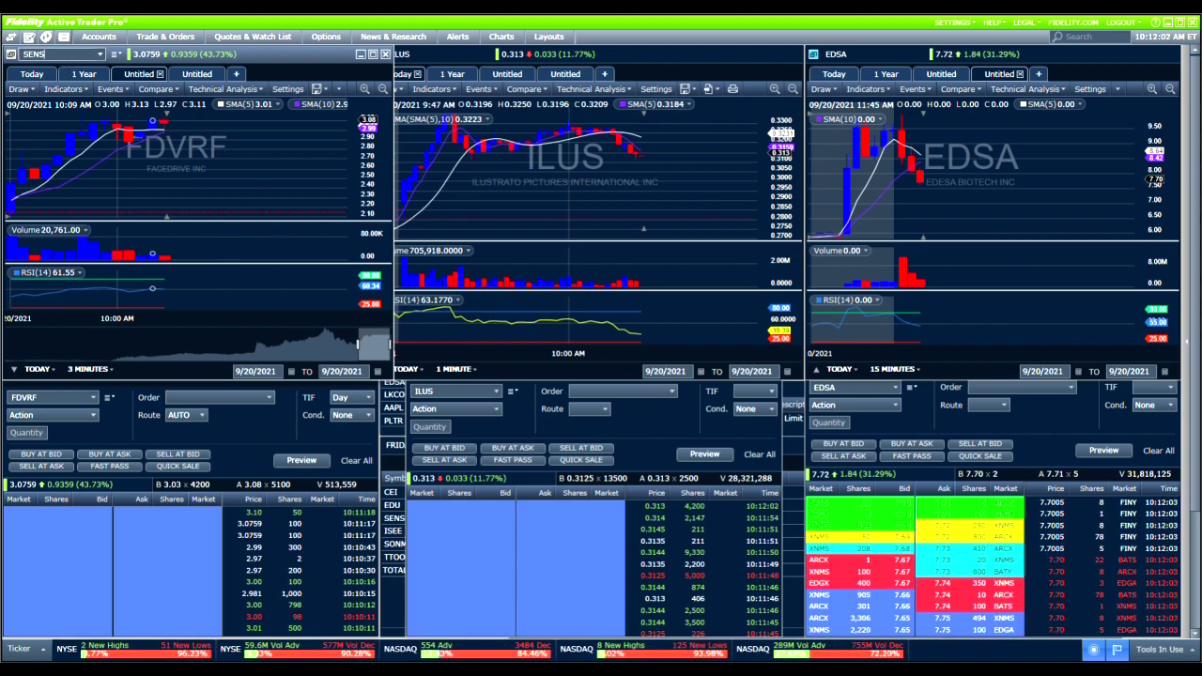
key("Return")
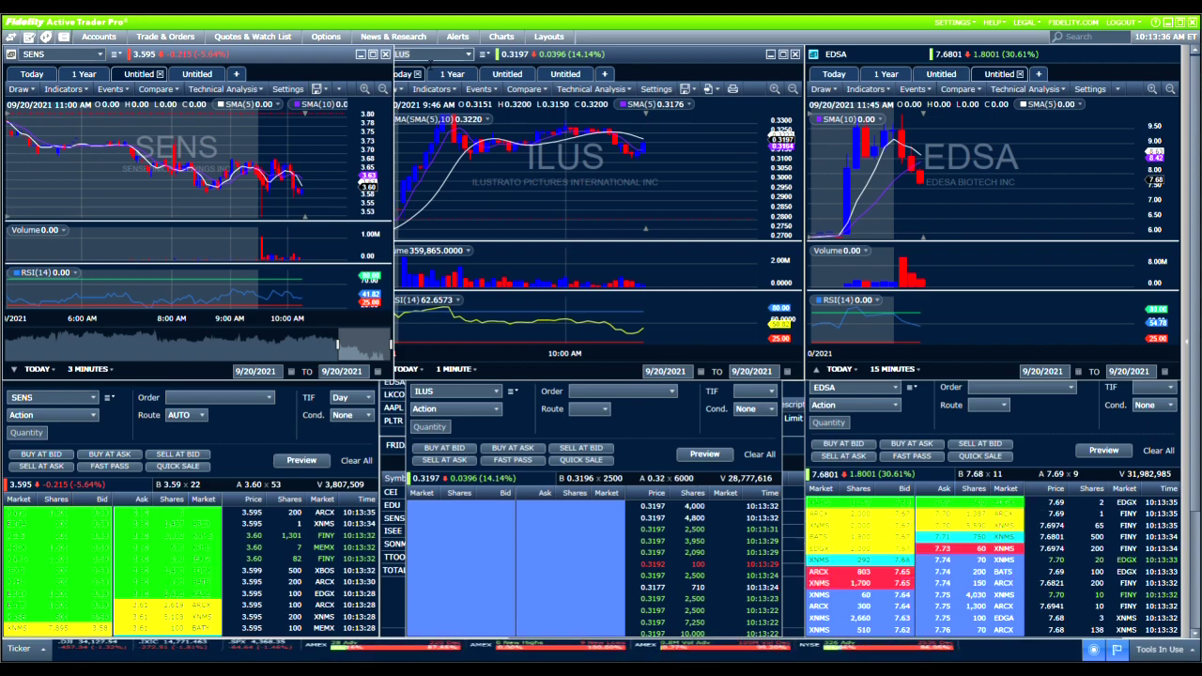
Try EDU in the middle chart, restore ILUS there, then drag EDU into the right window
type("EDU")
key("Return")
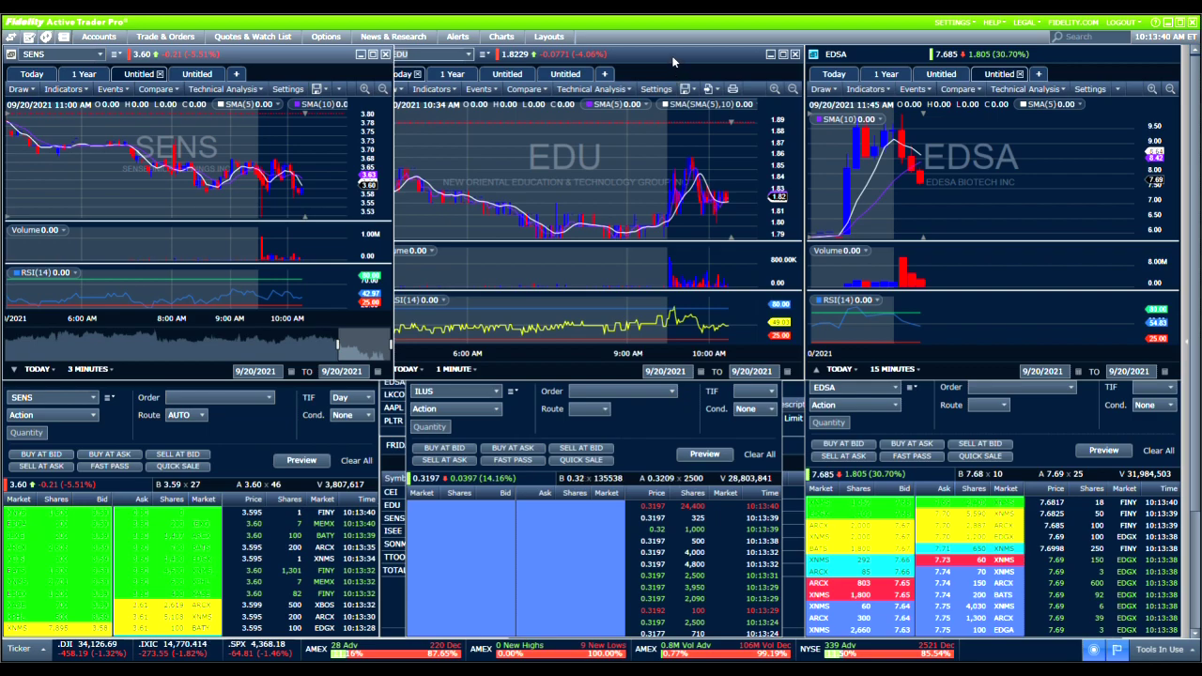
left_click(673, 61)
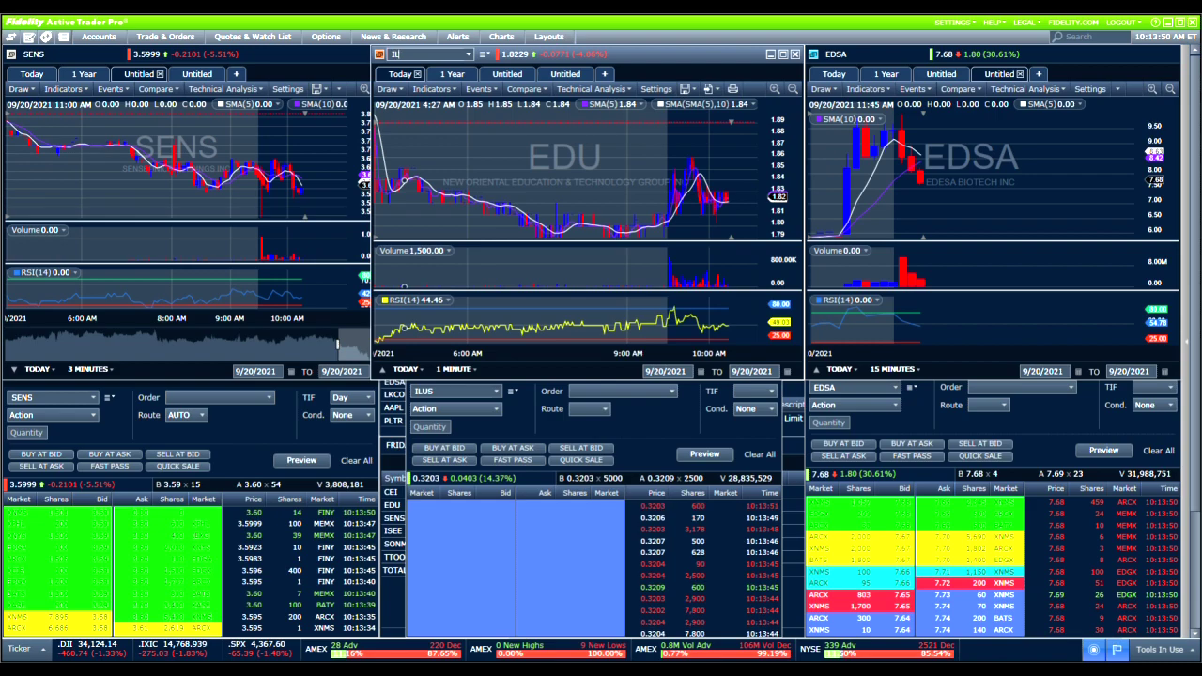
type("US")
key("Return")
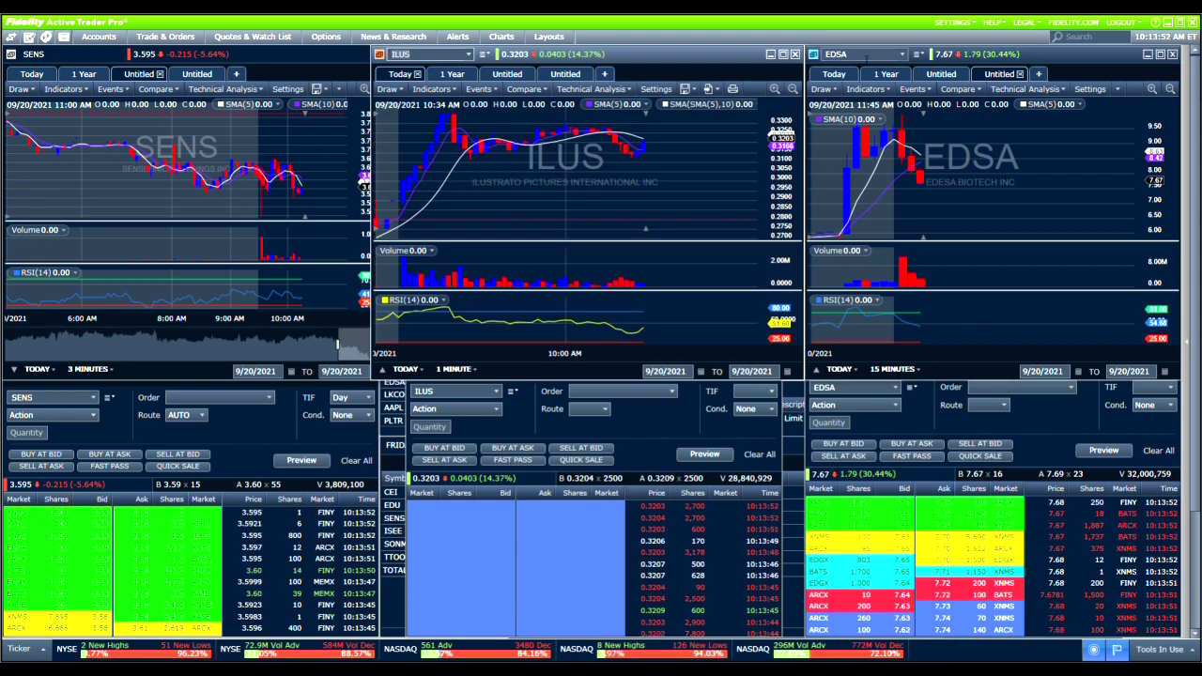
left_click_drag(392, 504, 993, 229)
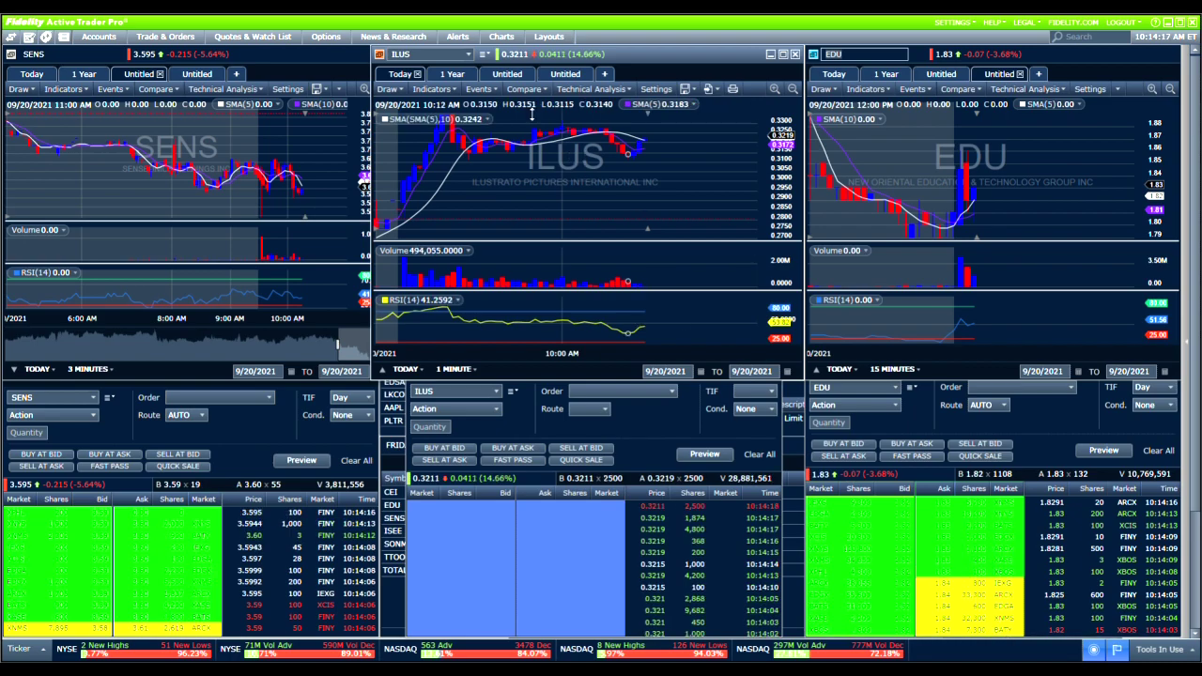
Open the News window from News & Research and position it over the ILUS chart
left_click(1095, 650)
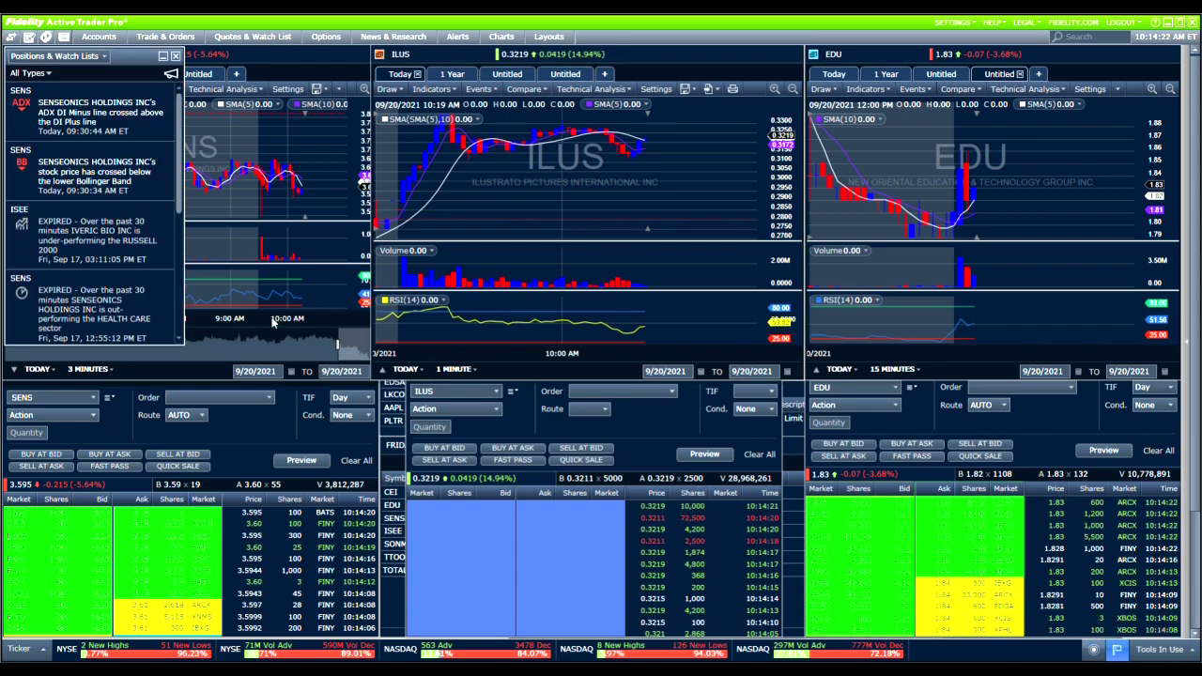
mouse_move(93, 150)
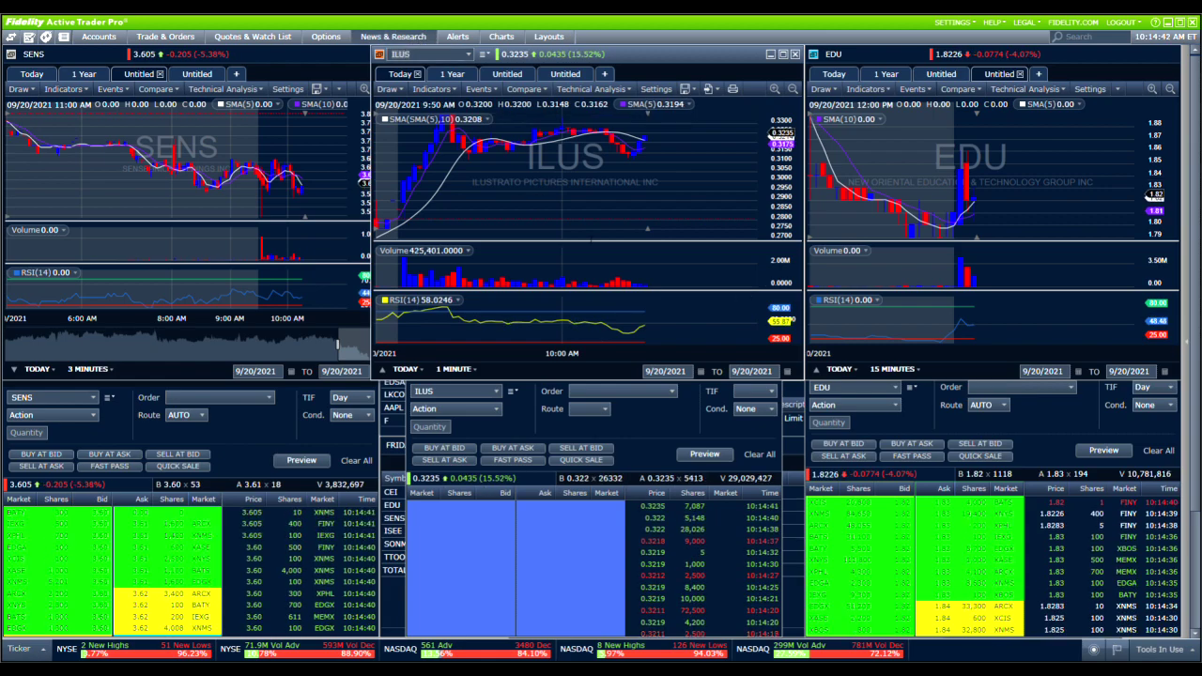
left_click(393, 35)
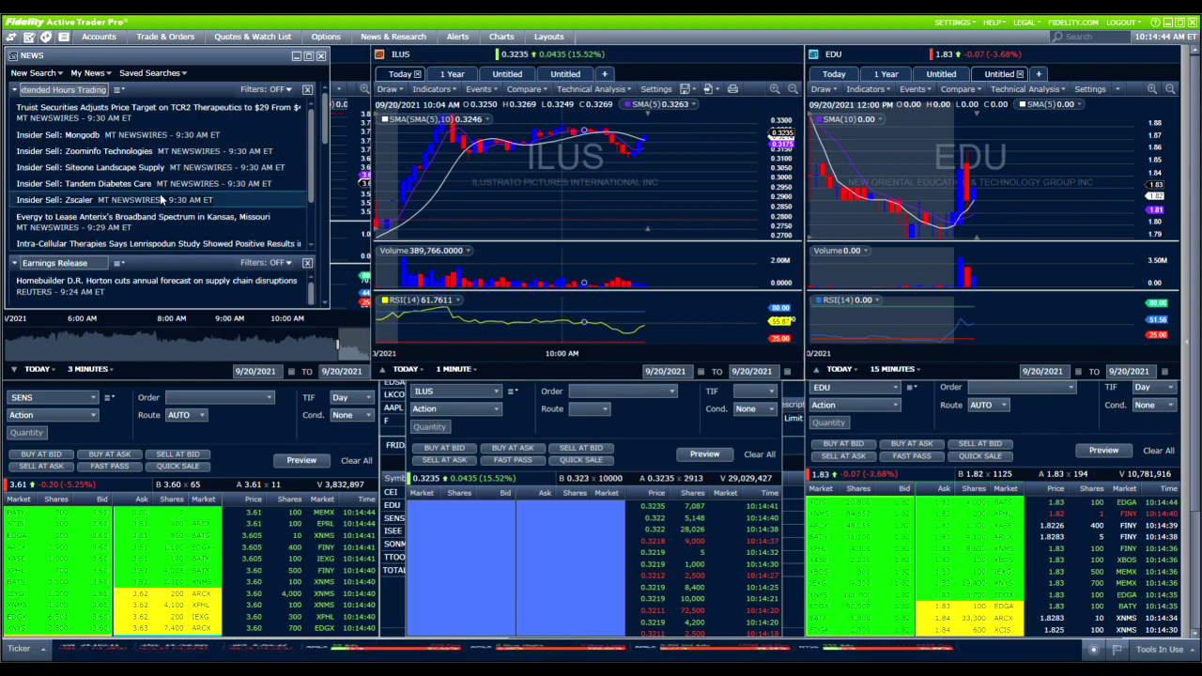
left_click_drag(188, 56, 545, 142)
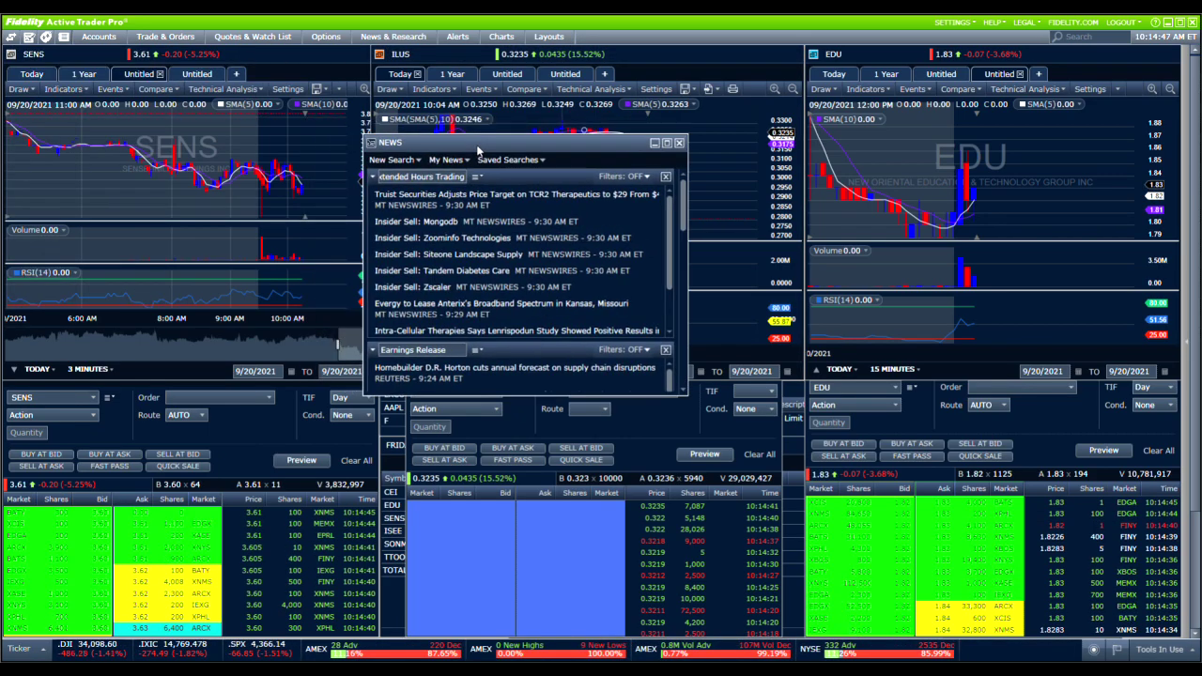
Toggle Extended Hours Trading, scroll Earnings Release, enlarge Analyst Ratings, then close the News window
left_click(373, 178)
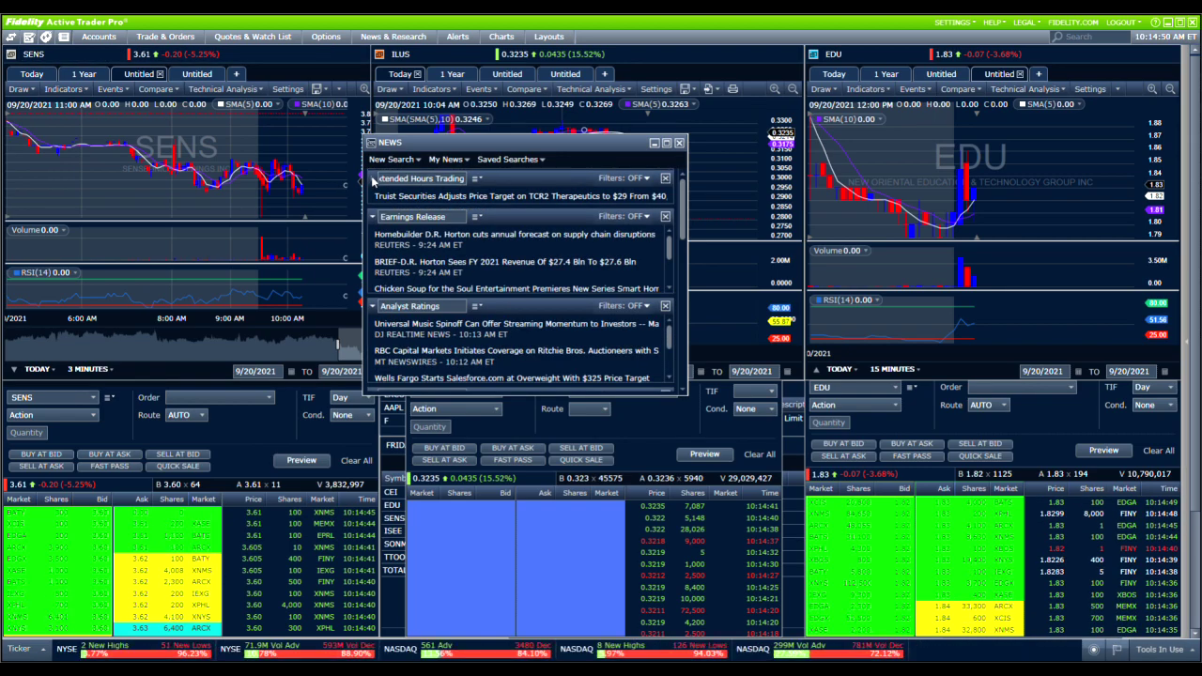
left_click(373, 178)
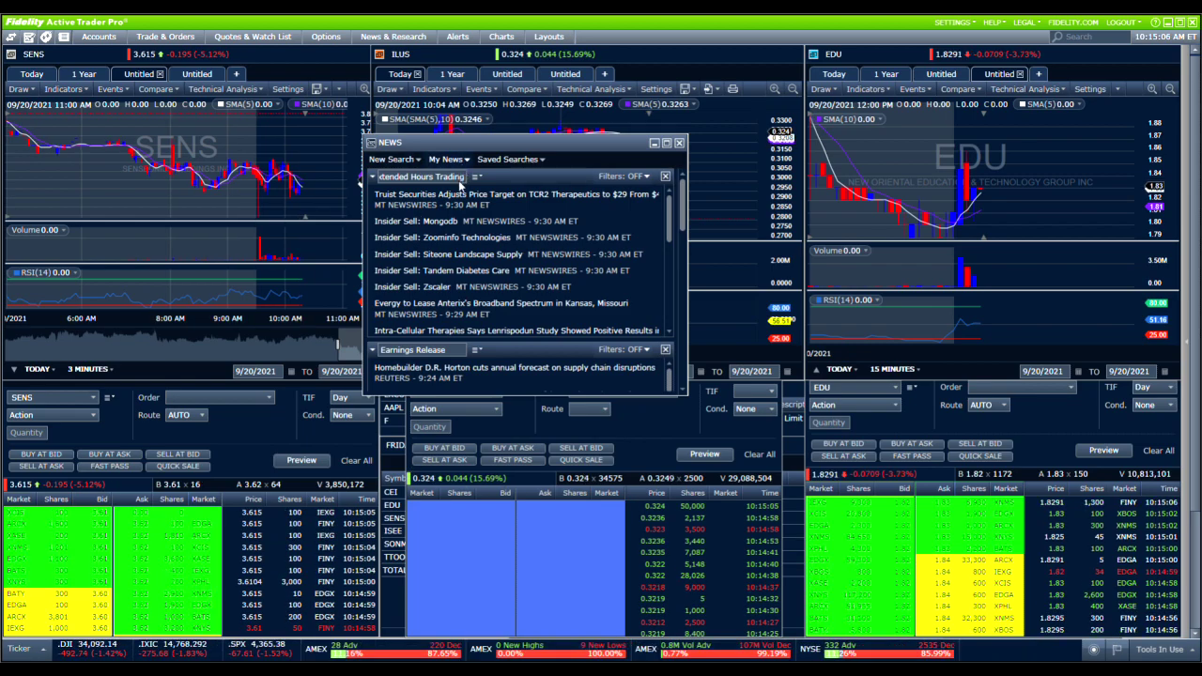
left_click(461, 180)
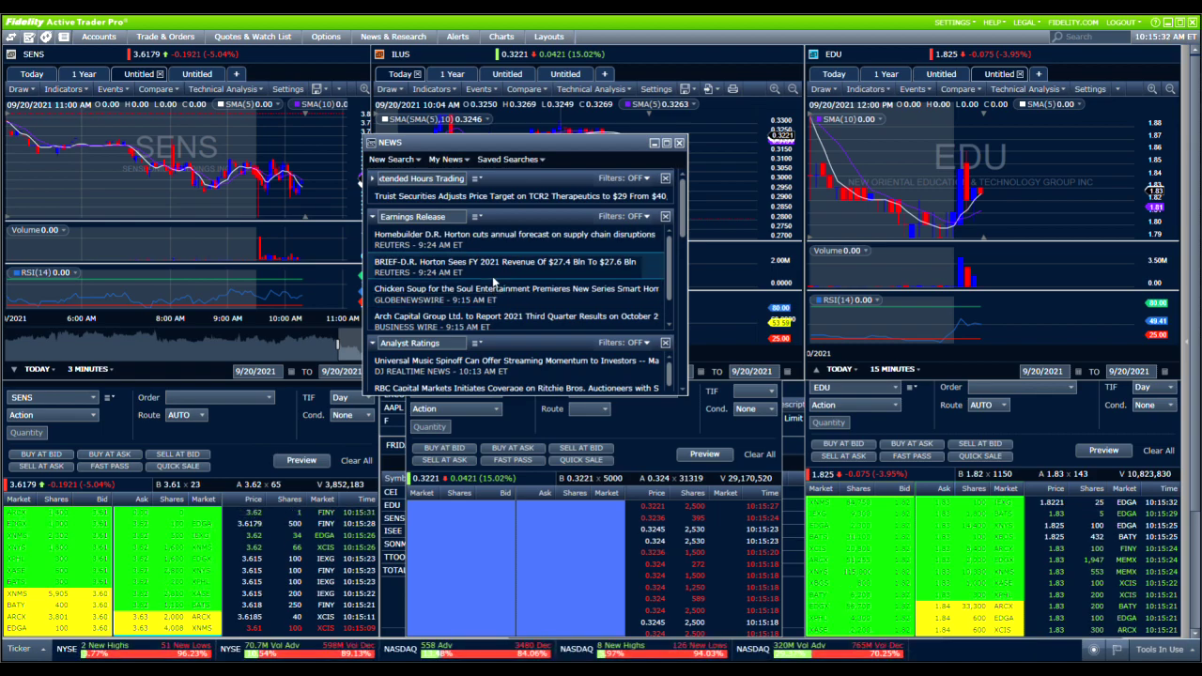
scroll(512, 282, "down", 5)
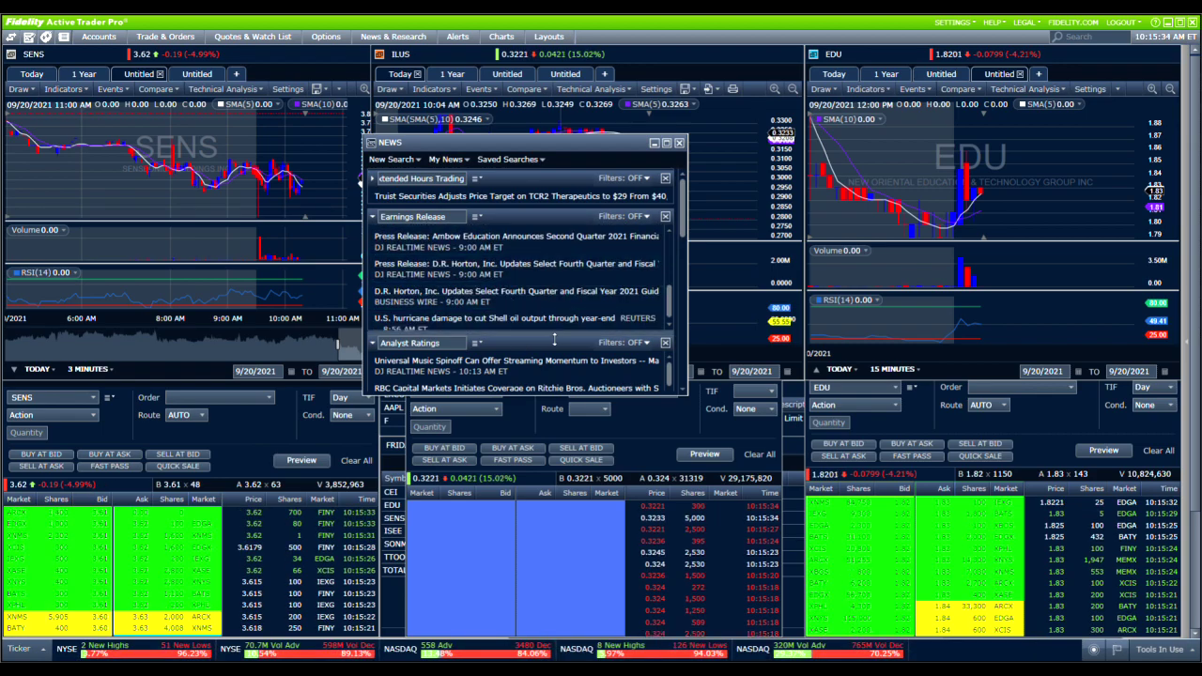
left_click_drag(573, 340, 583, 253)
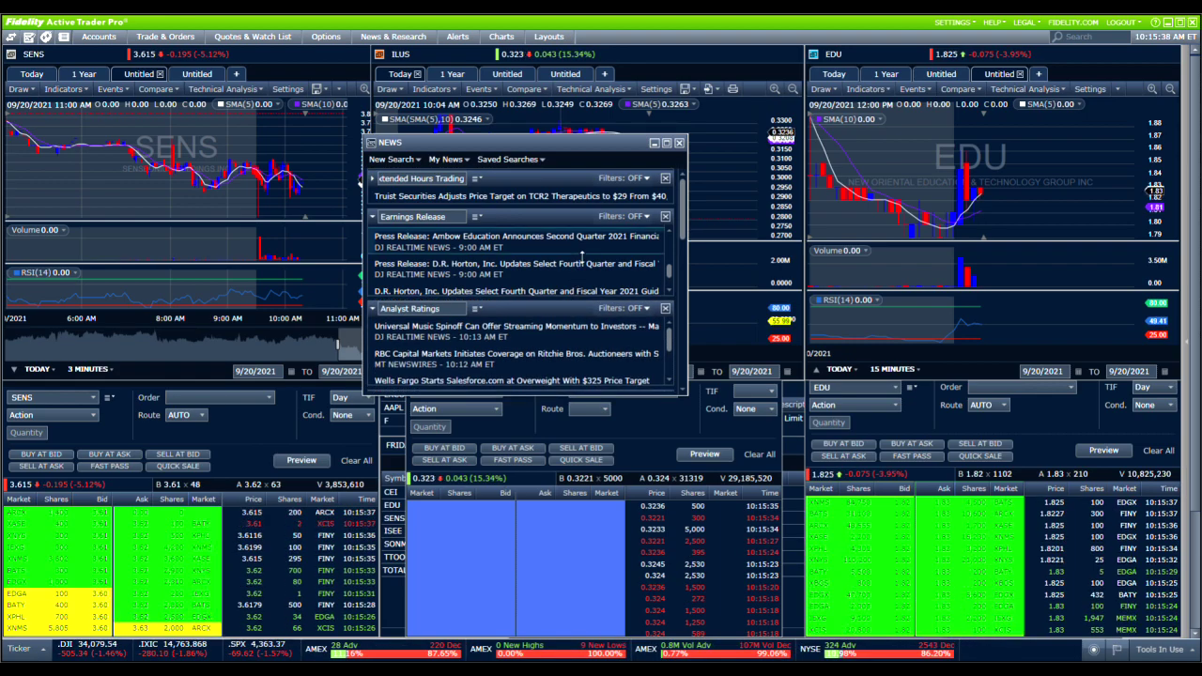
left_click(311, 44)
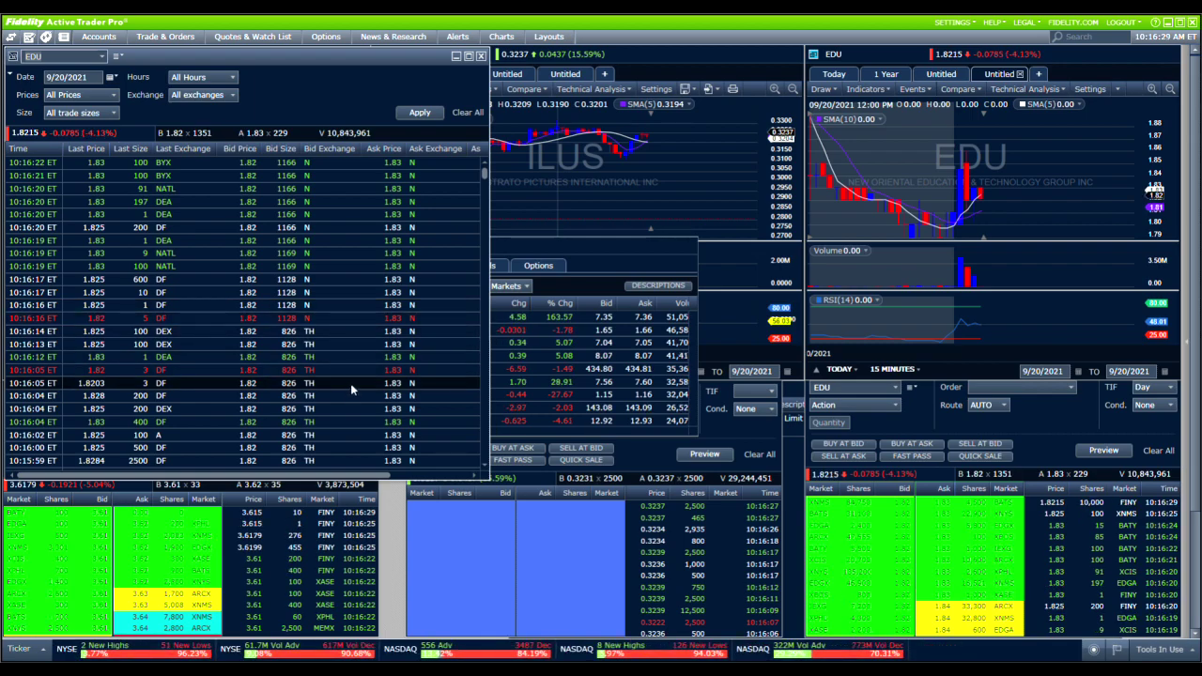
Move the Filters window lower and sort Most Actives by % Chg, biggest gainers first
mouse_move(555, 250)
left_click_drag(662, 248, 642, 380)
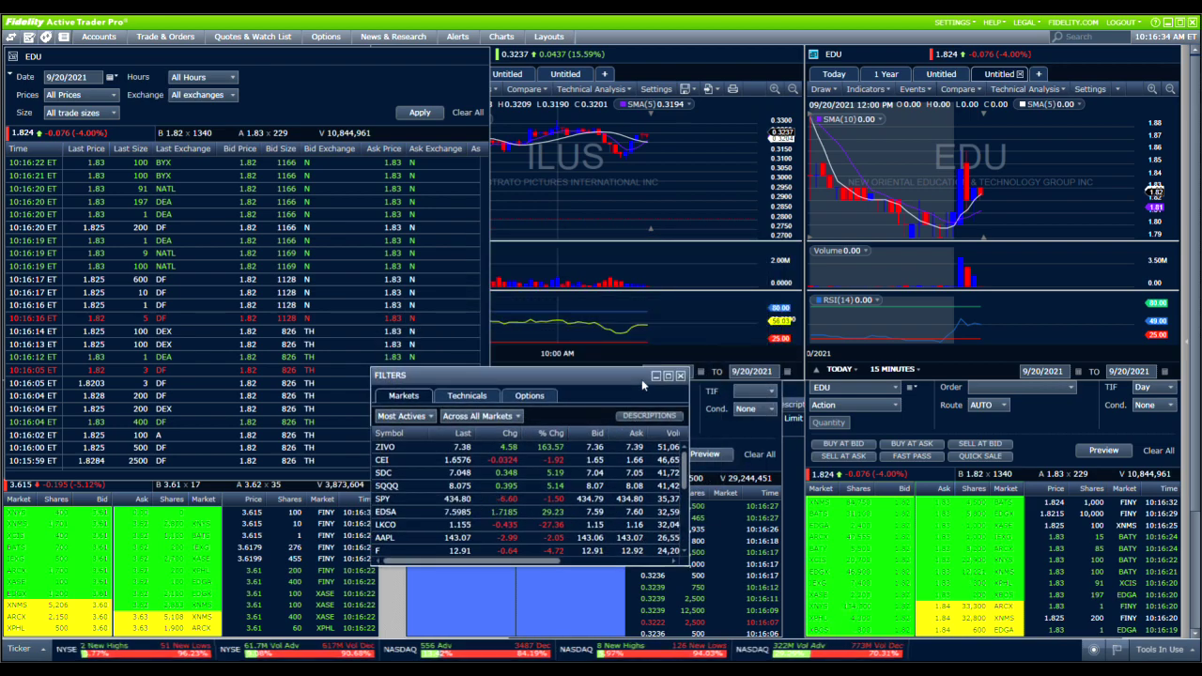
left_click(548, 434)
left_click(548, 435)
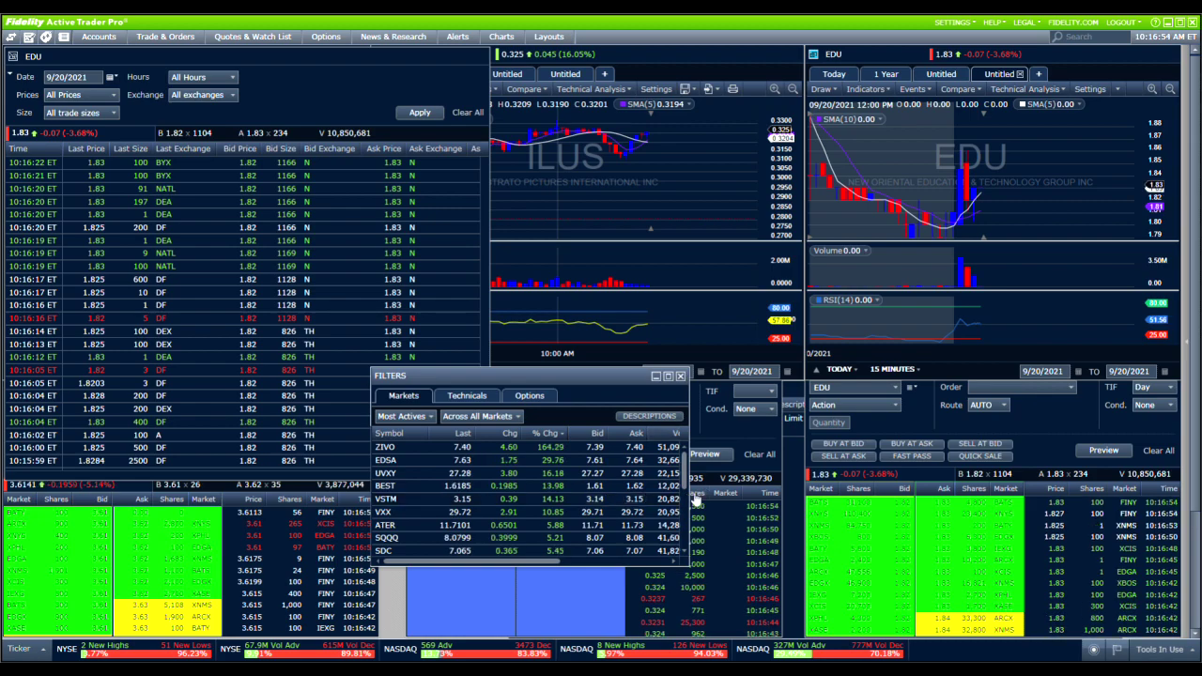
Enlarge the Filters window to show Volume and Day Range, then sort by Volume descending
left_click_drag(689, 562, 816, 565)
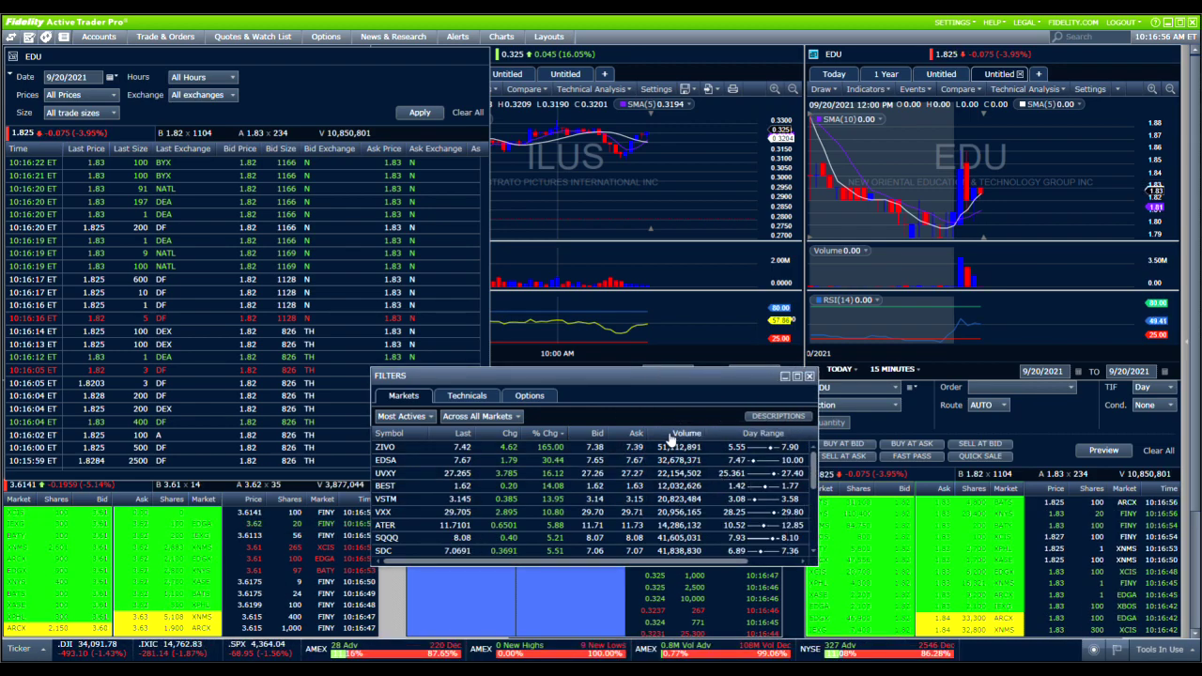
left_click_drag(629, 564, 629, 633)
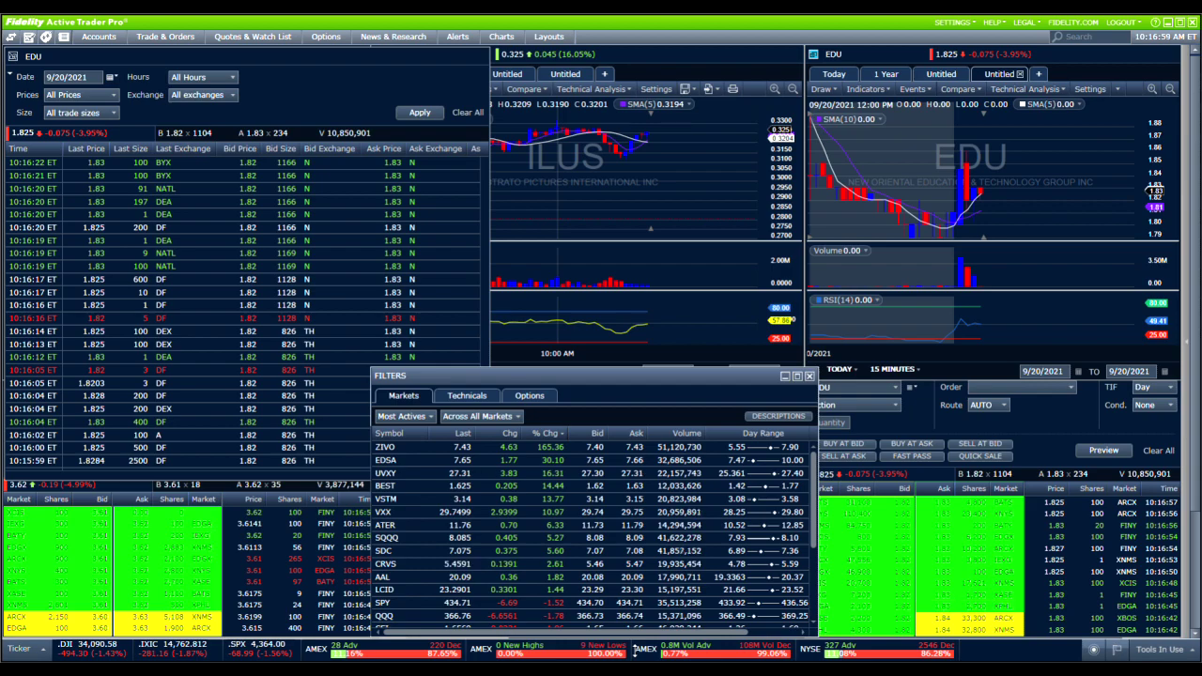
left_click(685, 434)
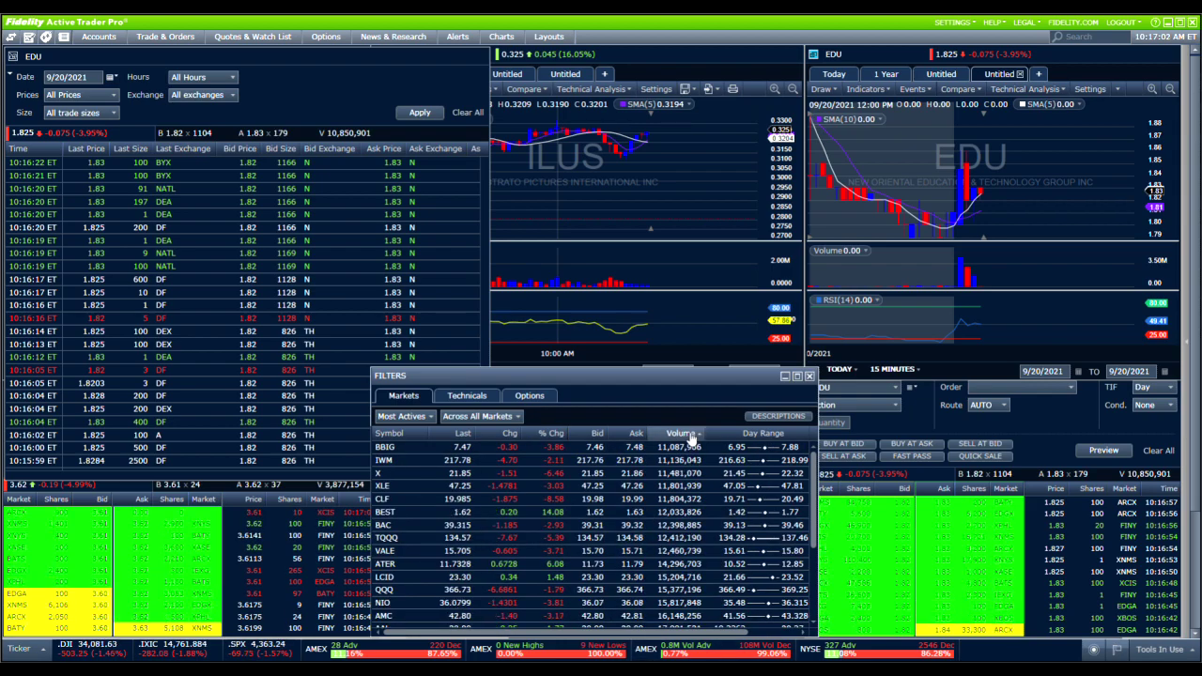
left_click(689, 434)
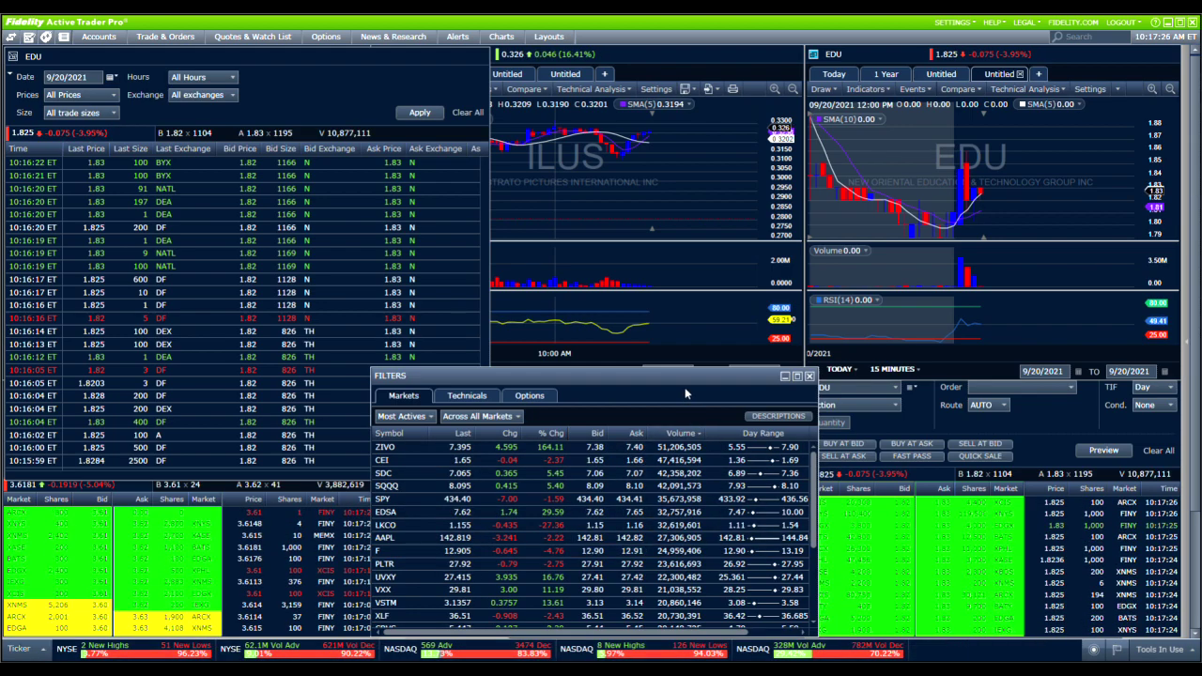
left_click(469, 396)
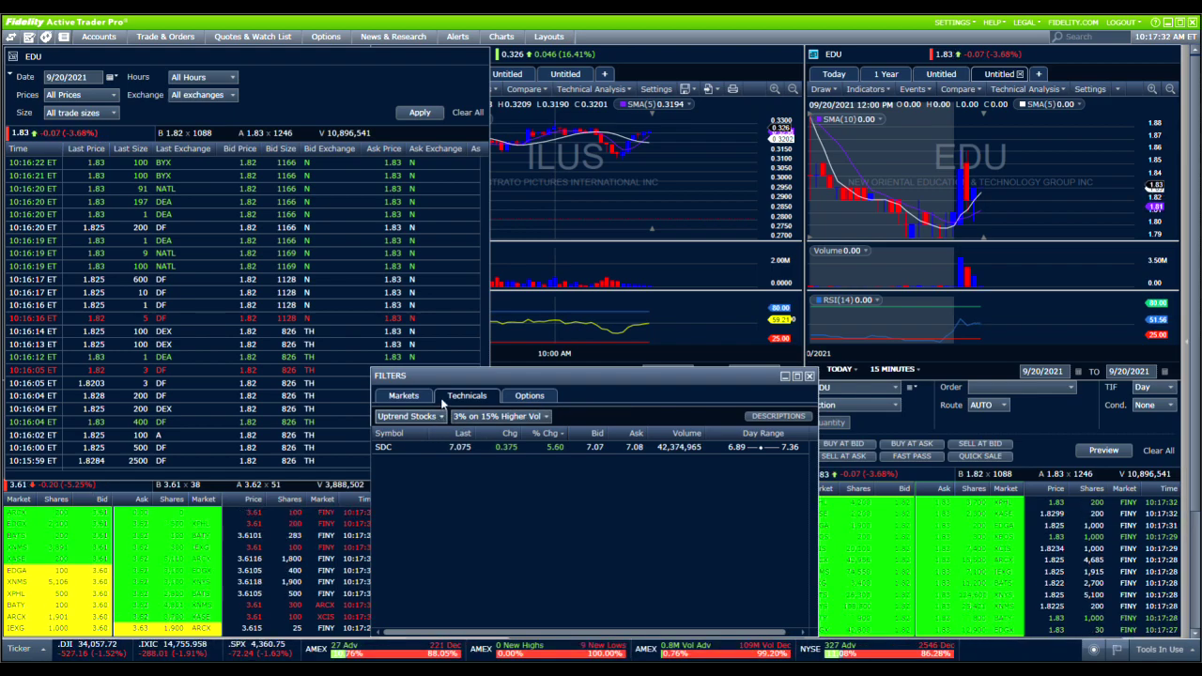
Run the Bullish Morning Momentum screen and sort its results by Volume, highest first
left_click(411, 416)
left_click(571, 496)
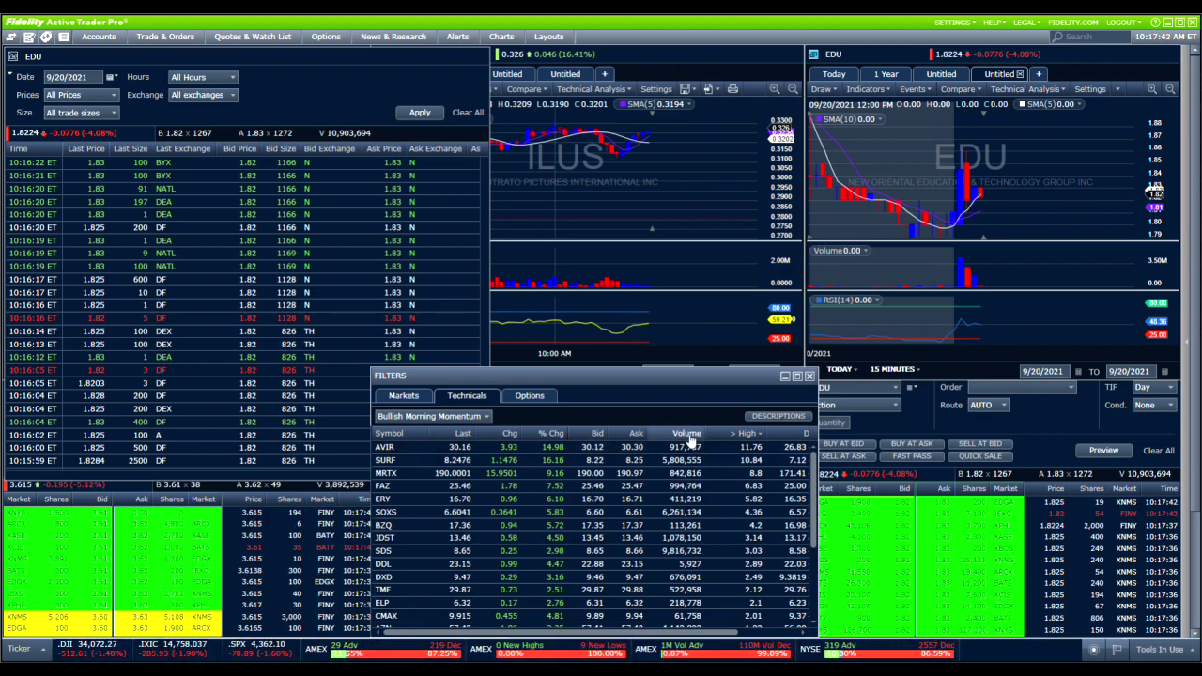
left_click(687, 435)
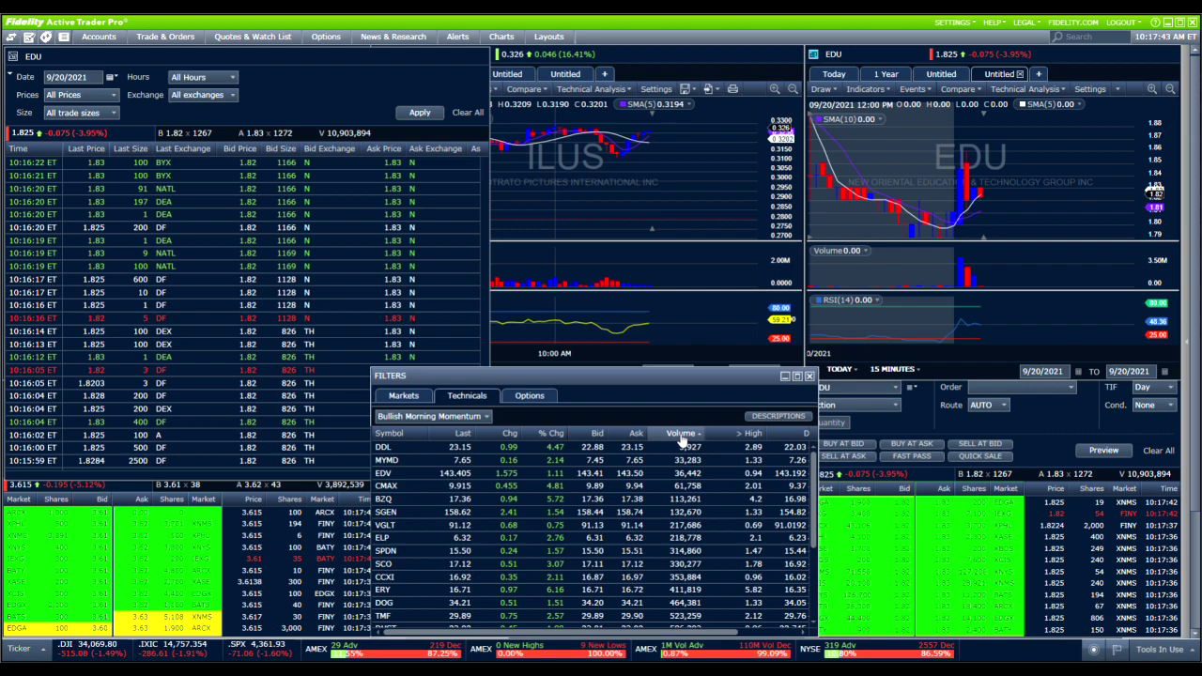
left_click(683, 434)
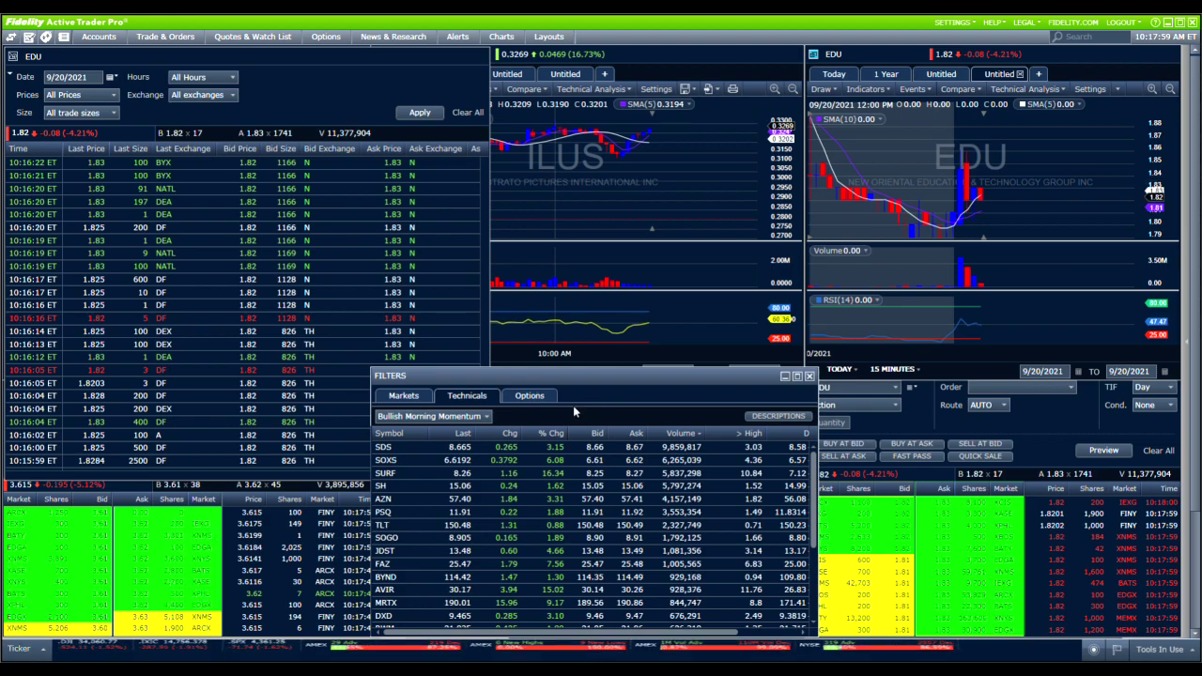
Switch the Filters scanner to the Options High Option Volume scan
left_click(529, 395)
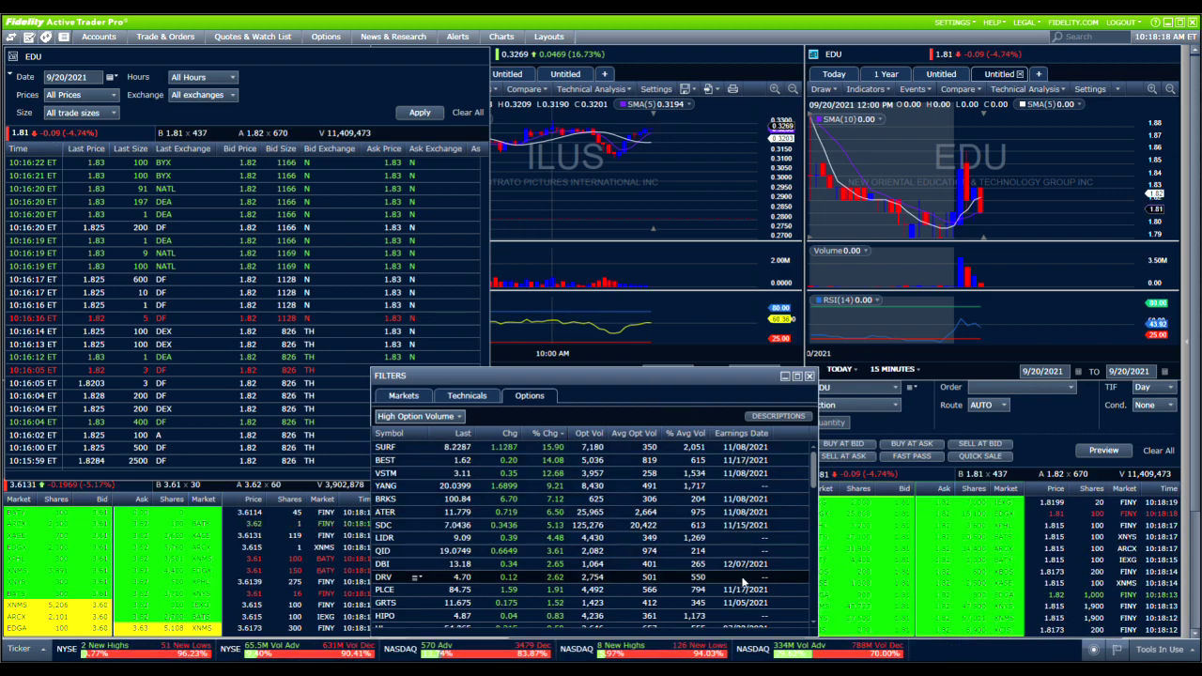
Change the Time & Sales window's symbol from EDU to ILUS
left_click(339, 74)
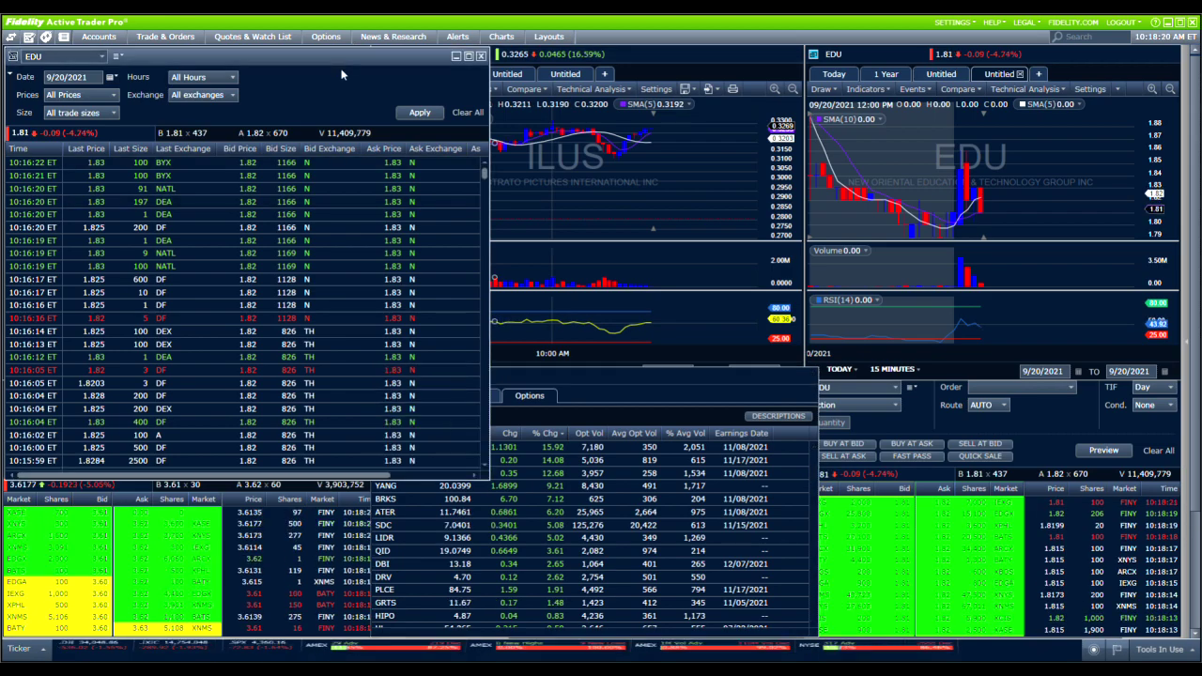
left_click(54, 58)
type("ILUS")
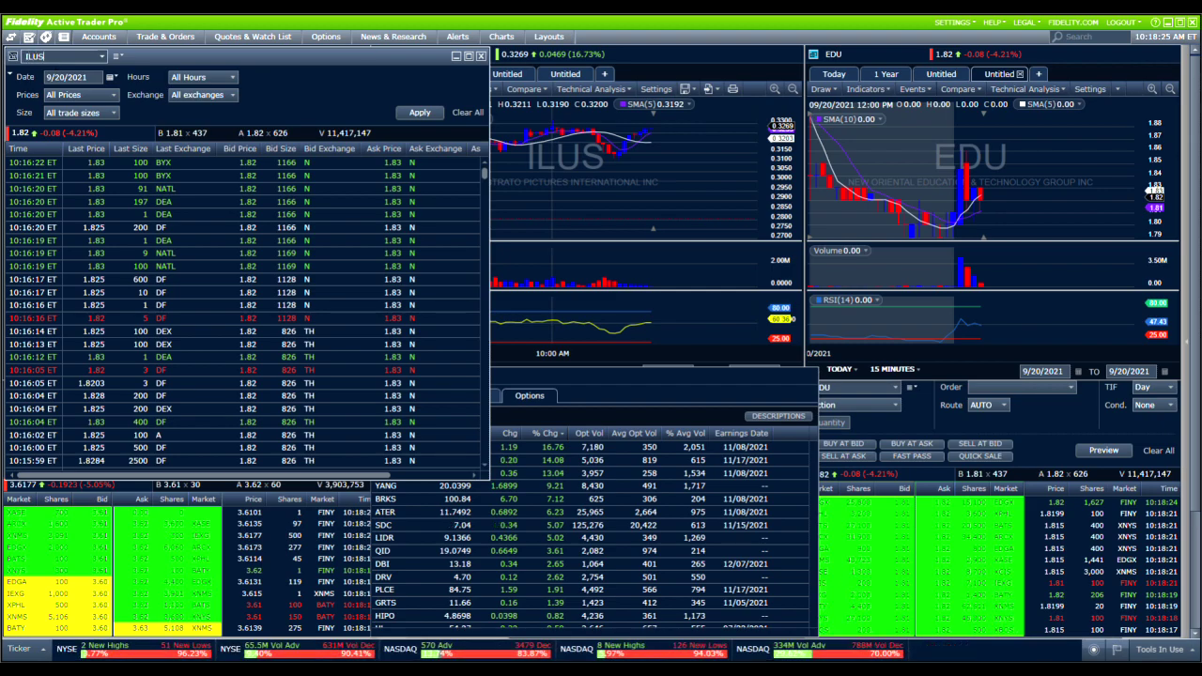
key("Return")
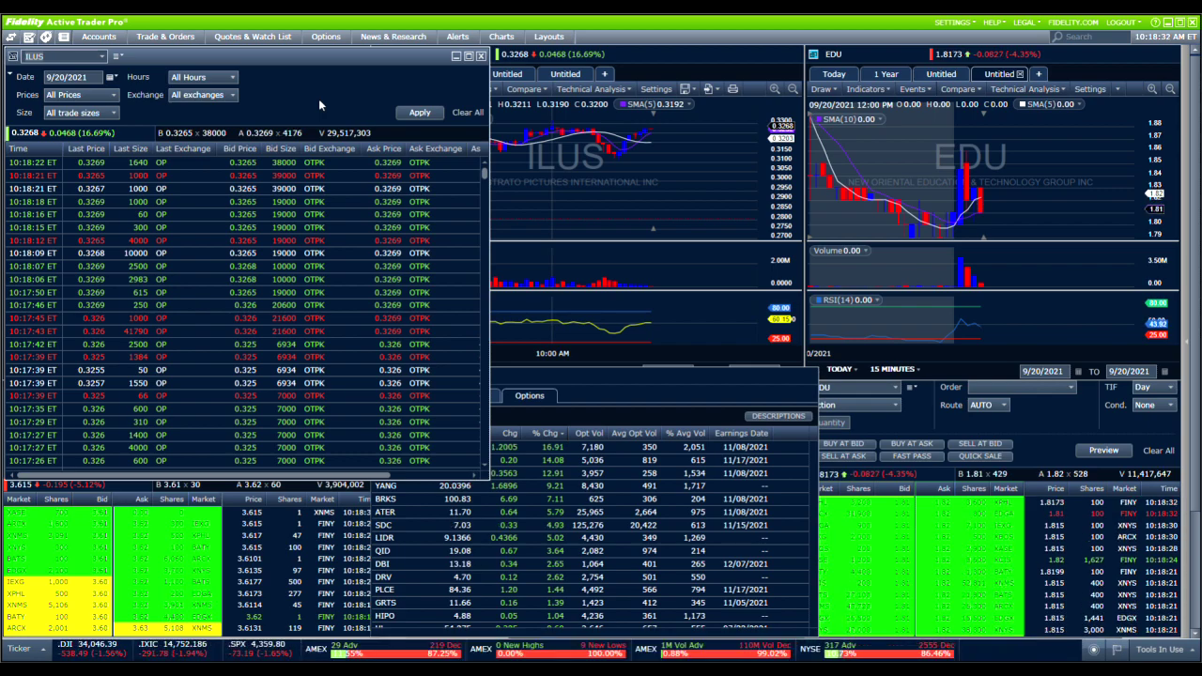
Float the ILUS Time & Sales window, scroll through its trades, then close it
left_click_drag(430, 58, 712, 120)
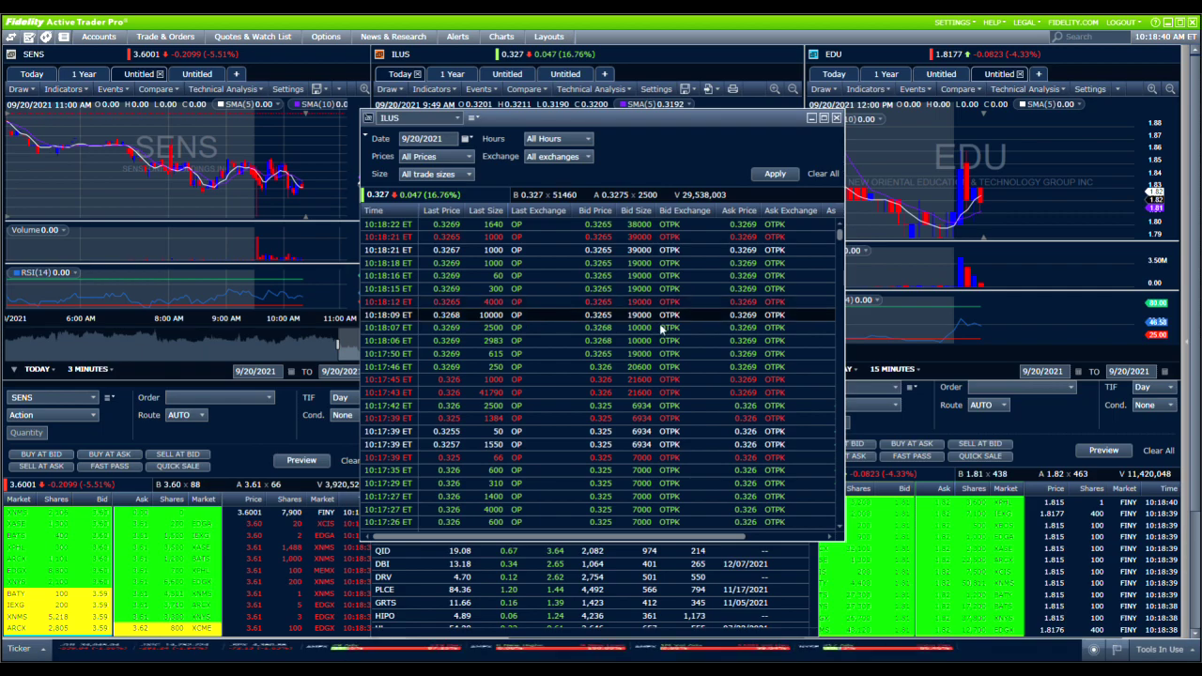
scroll(648, 344, "down", 4)
scroll(650, 344, "down", 9)
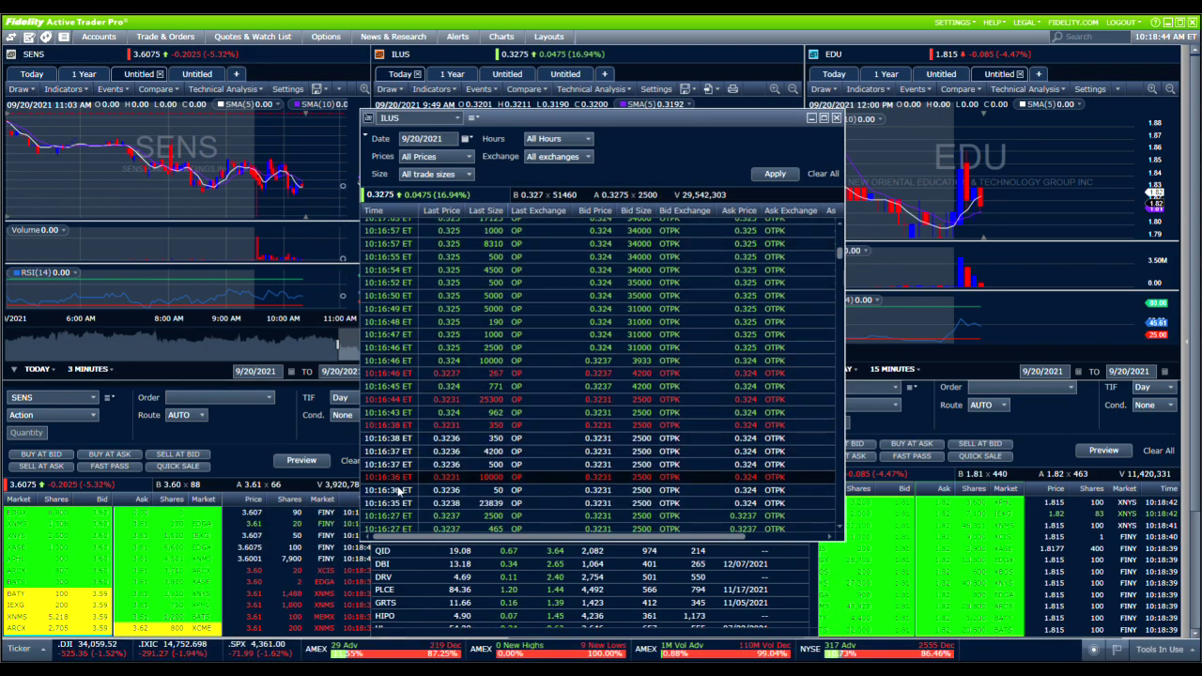
scroll(576, 446, "up", 4)
scroll(577, 440, "up", 7)
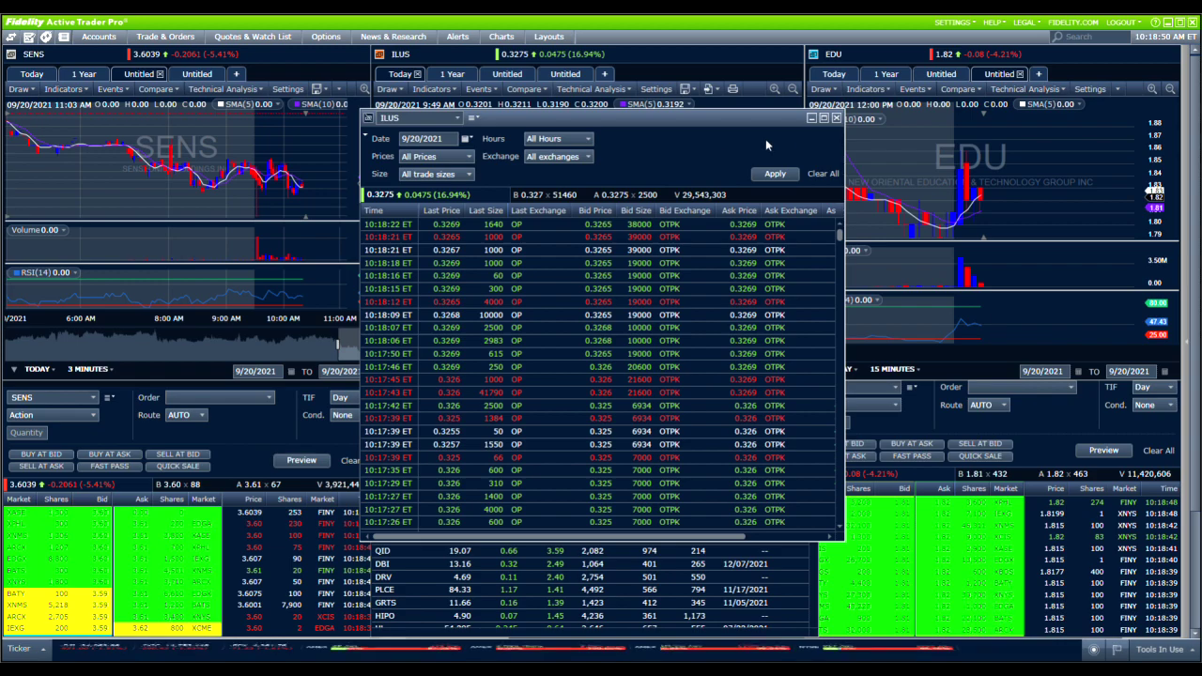
left_click(837, 119)
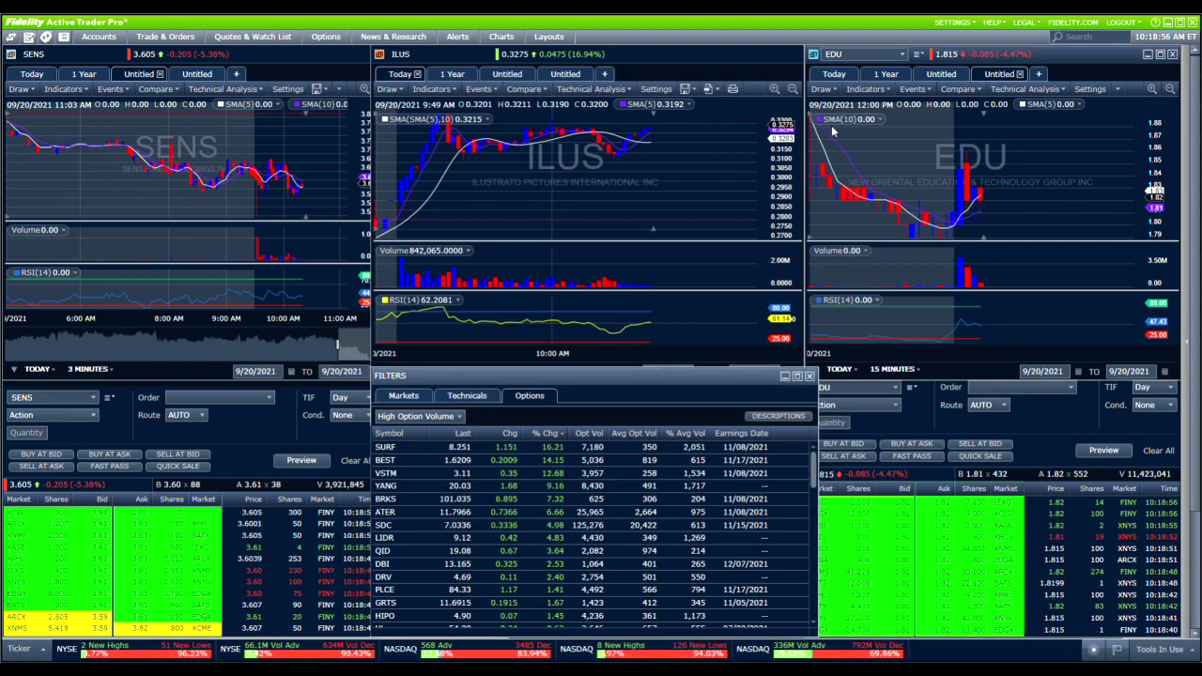